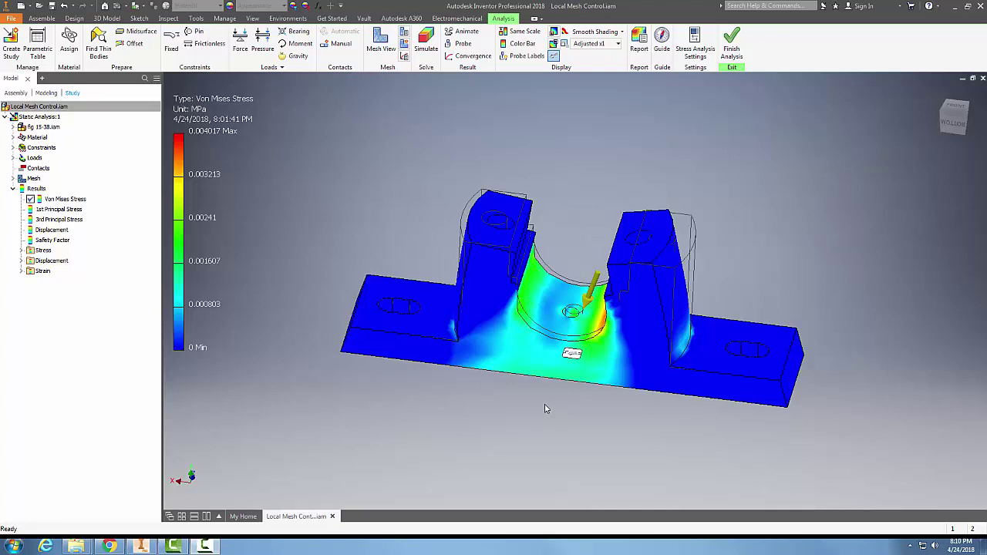
pyautogui.click(639, 48)
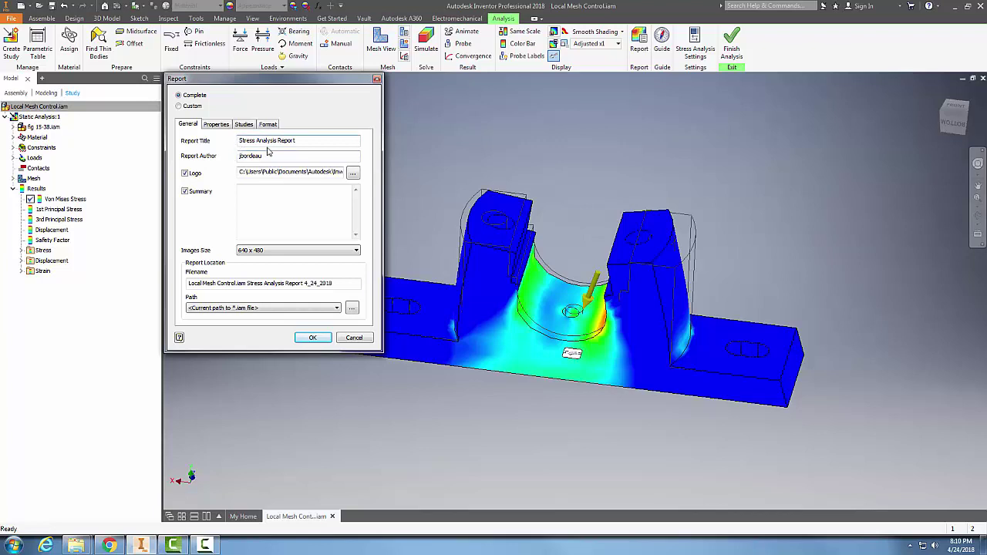
pyautogui.click(353, 173)
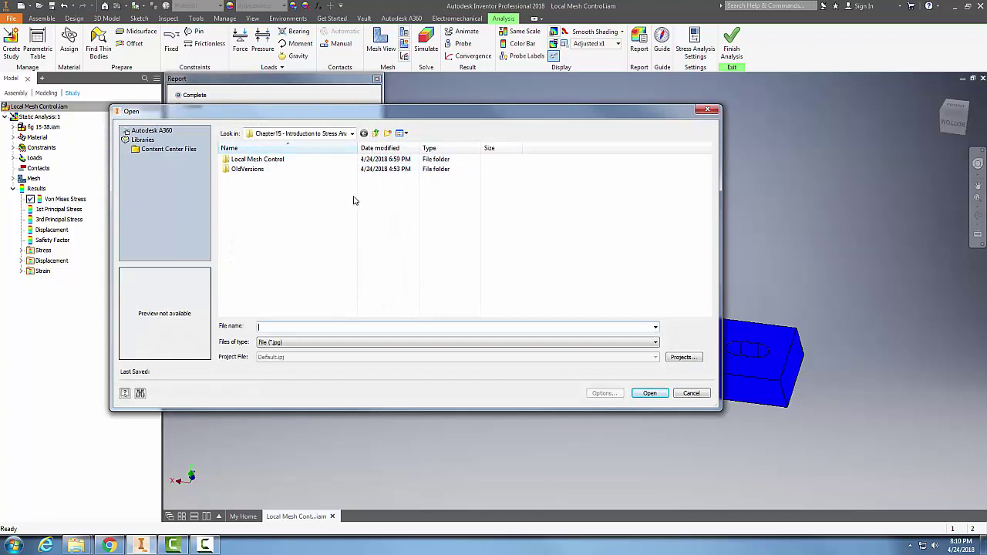
pyautogui.click(375, 134)
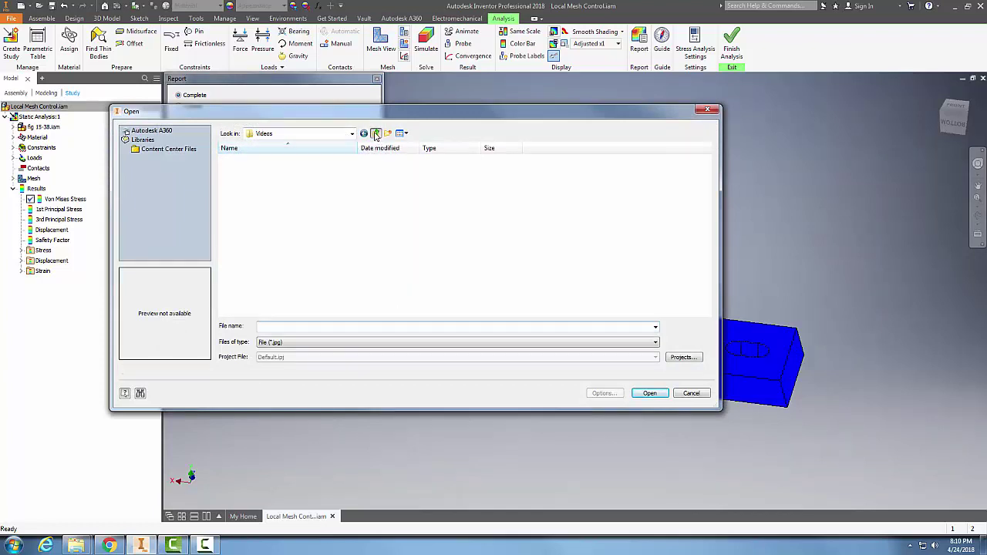
pyautogui.doubleClick(258, 299)
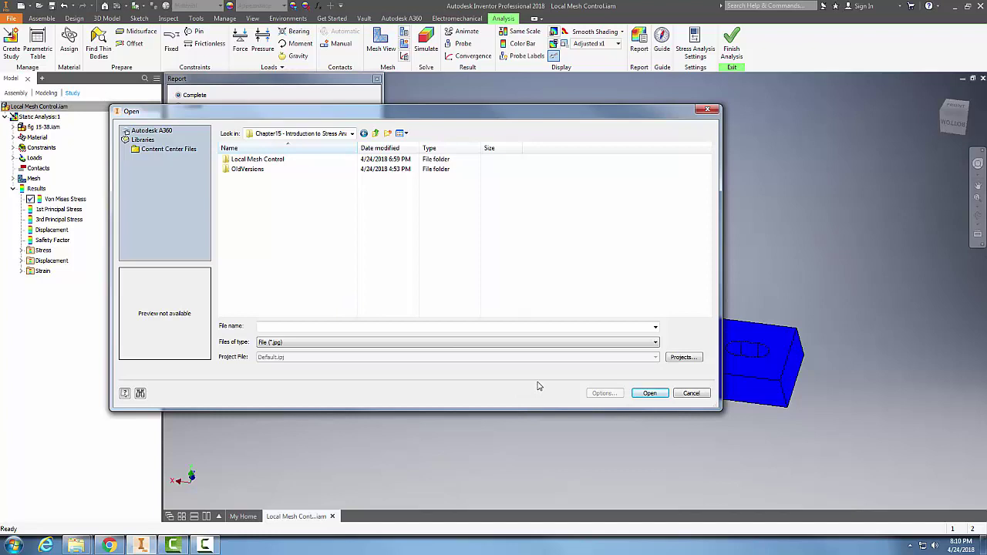
pyautogui.click(691, 394)
pyautogui.click(292, 195)
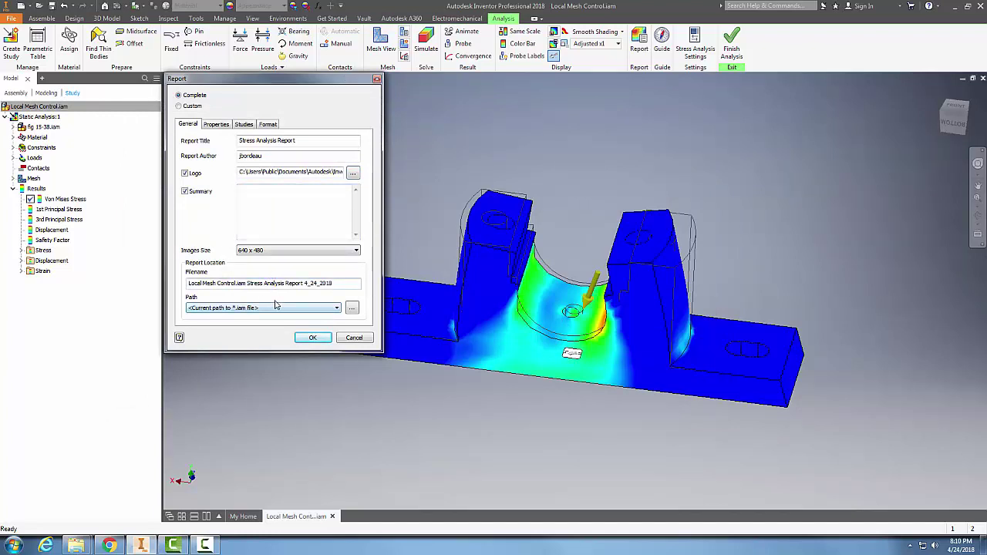
# Replace 'Local Mesh Control.iam' in the report filename with 'Youtube Video'.
pyautogui.moveTo(247, 285); pyautogui.dragTo(168, 282)
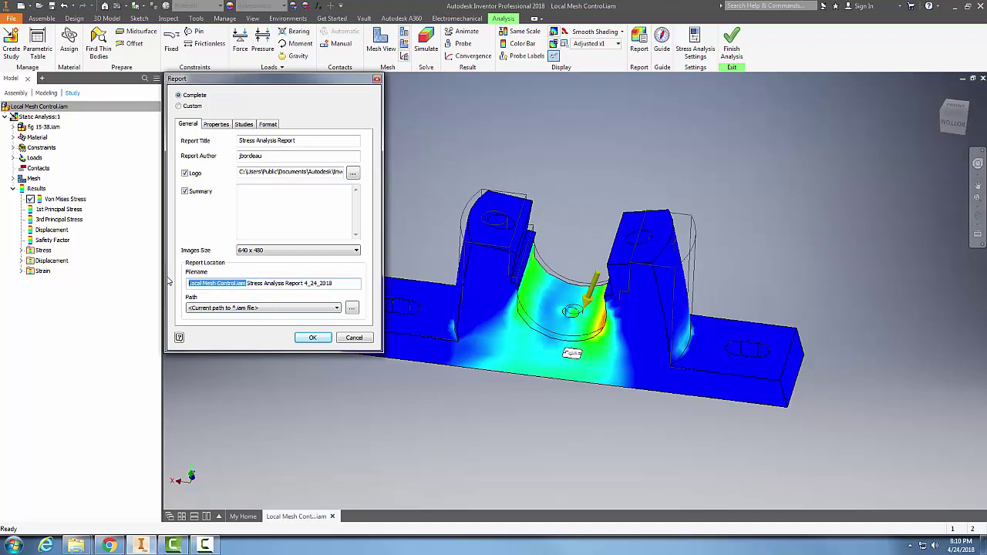
pyautogui.press('BackSpace')
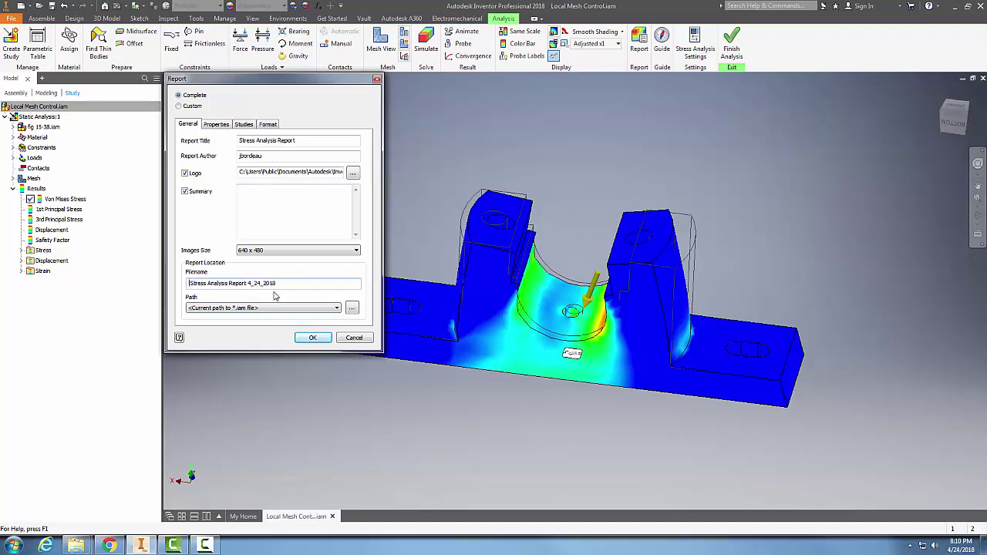
pyautogui.write('Video')
# Set the report output path to the 'Chapter15 - Introduction to Stress Analysis' folder.
pyautogui.click(351, 309)
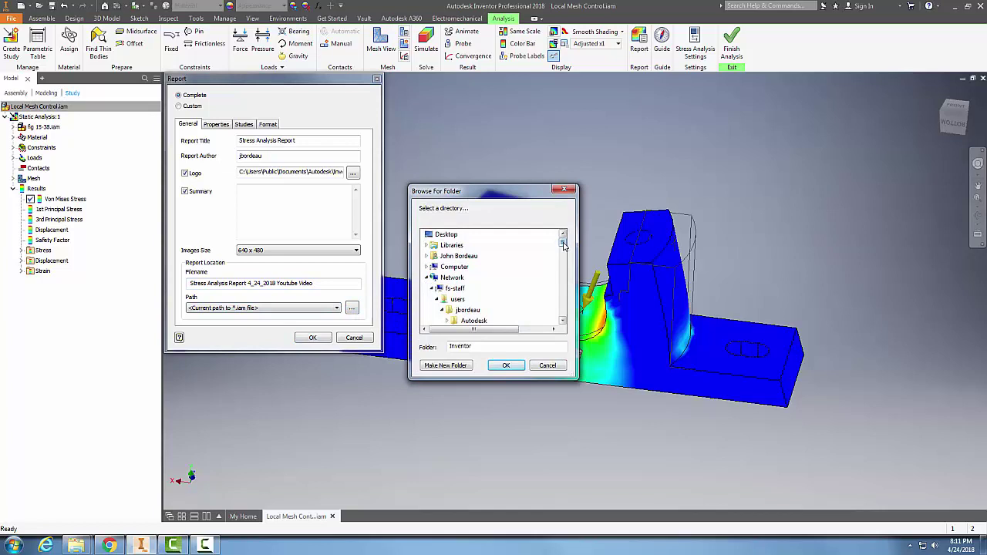
pyautogui.moveTo(569, 246); pyautogui.dragTo(568, 290)
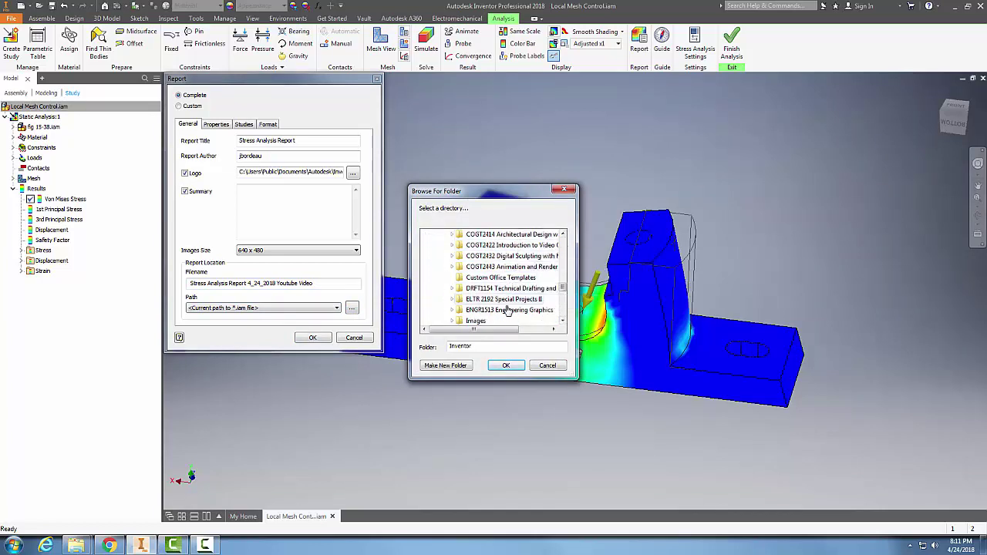
pyautogui.moveTo(565, 290); pyautogui.dragTo(564, 287)
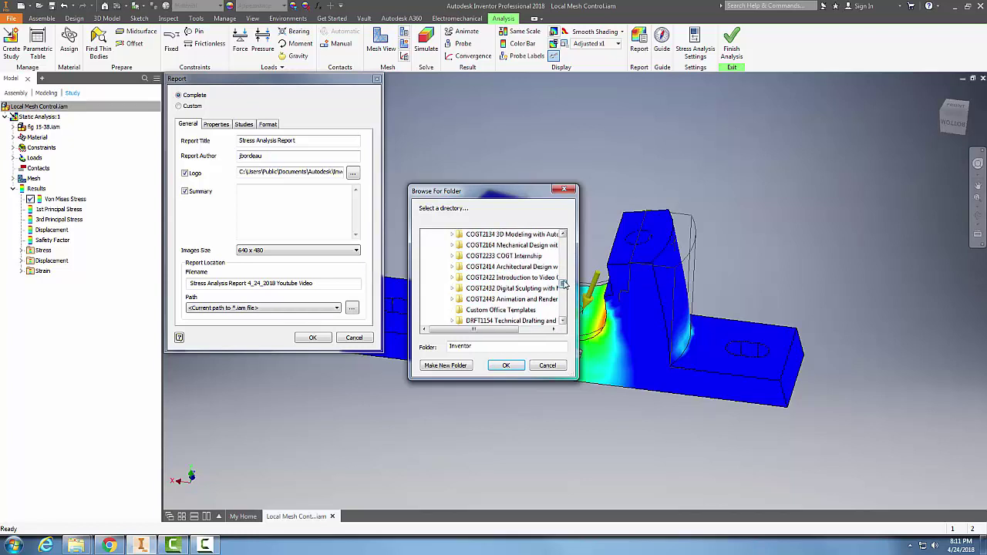
pyautogui.scroll(3, 558, 289)
pyautogui.click(555, 309)
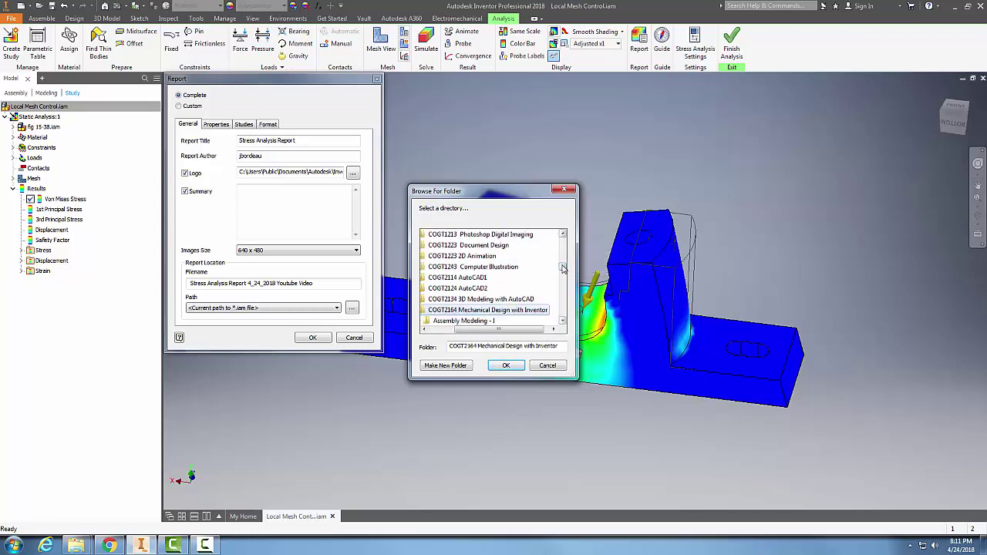
pyautogui.moveTo(563, 267); pyautogui.dragTo(567, 293)
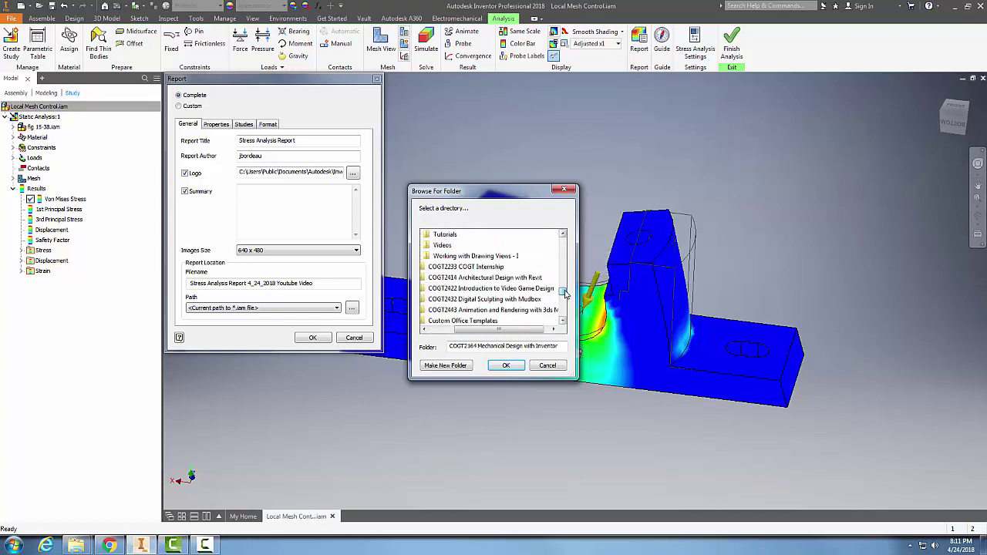
pyautogui.click(444, 244)
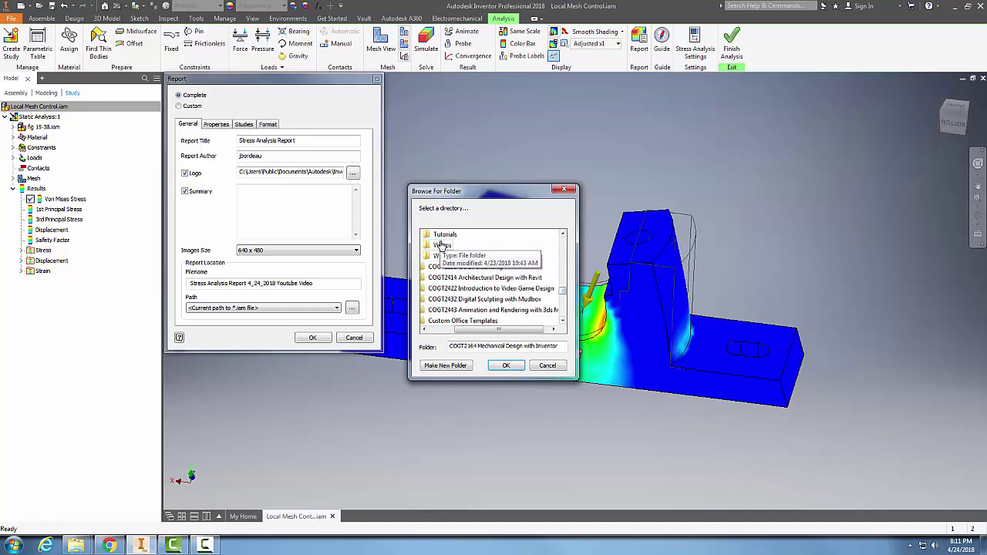
pyautogui.scroll(-6, 566, 284)
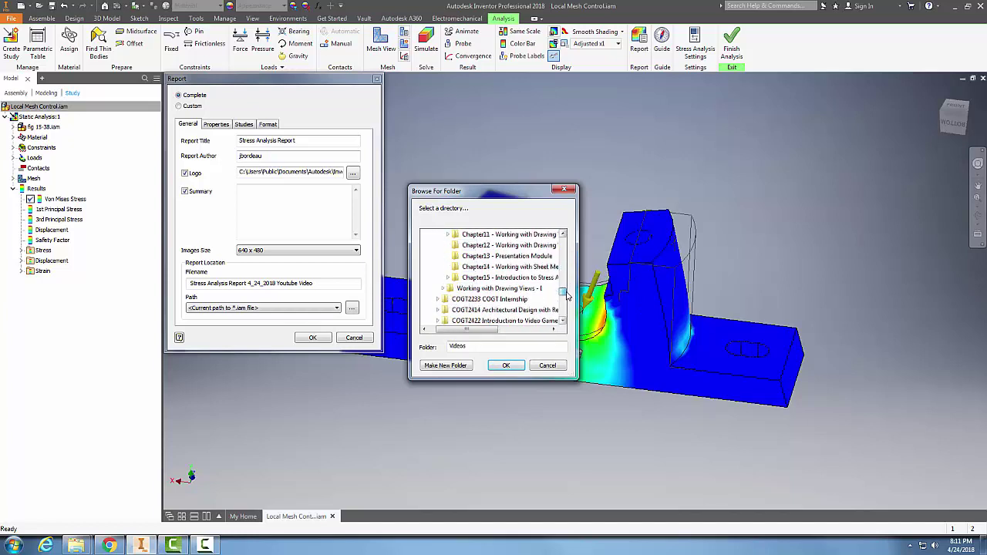
pyautogui.click(513, 278)
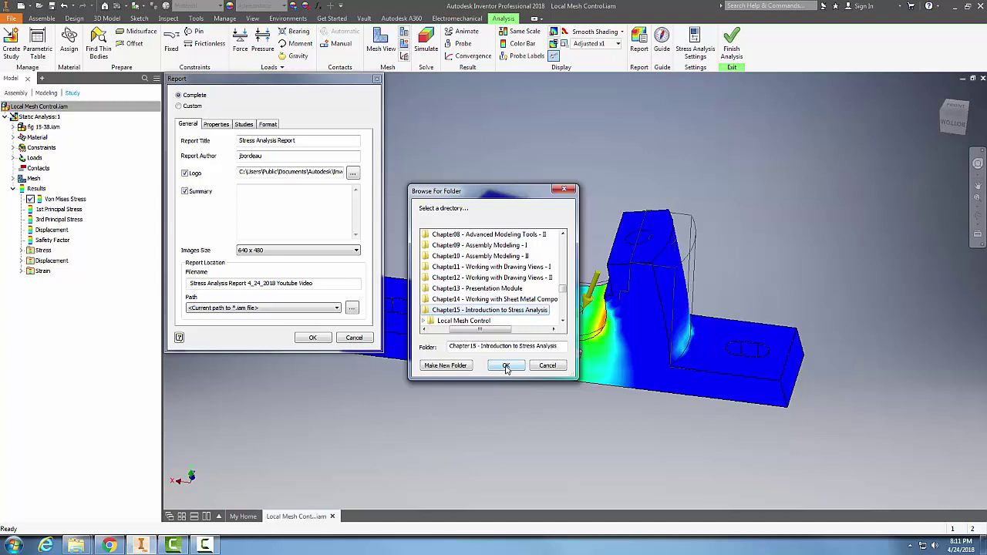
pyautogui.click(506, 365)
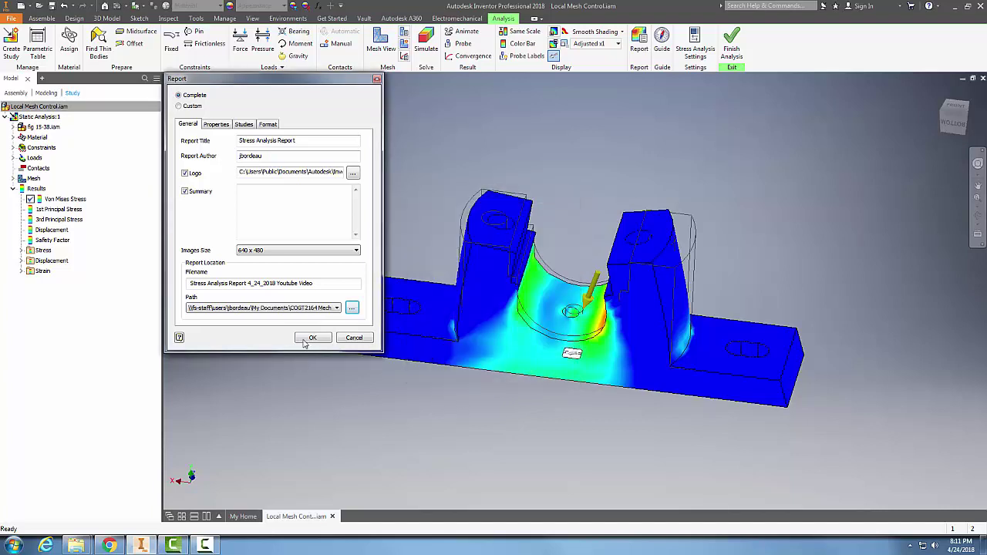
# Review the Properties and Studies tabs, then choose Rich Text Format (*.rtf) as the report format.
pyautogui.click(215, 124)
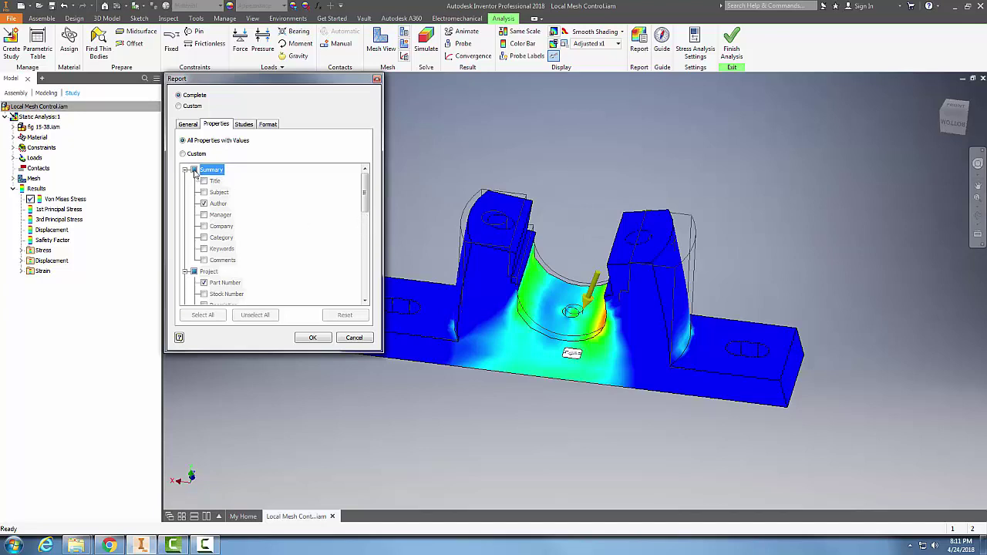
pyautogui.click(244, 124)
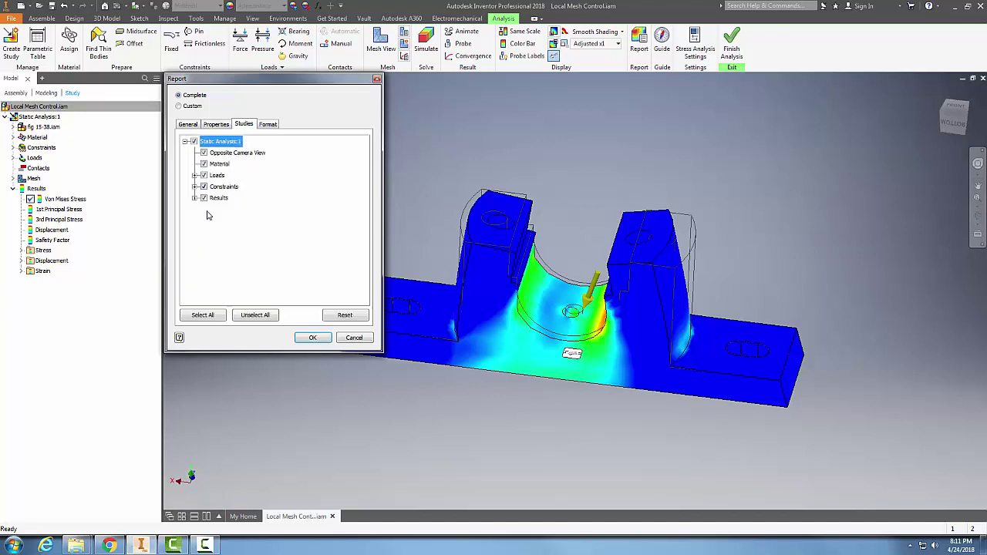
pyautogui.click(271, 125)
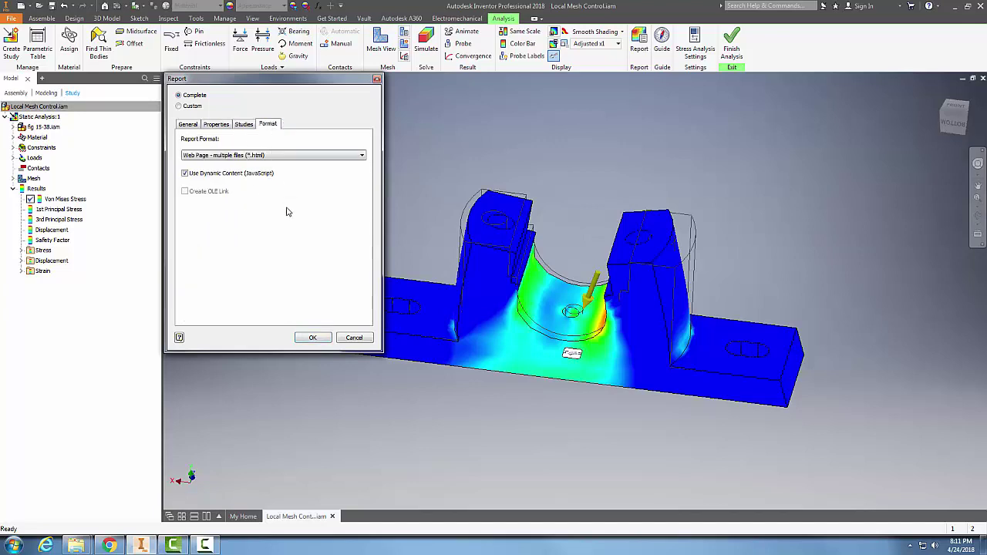
pyautogui.click(362, 156)
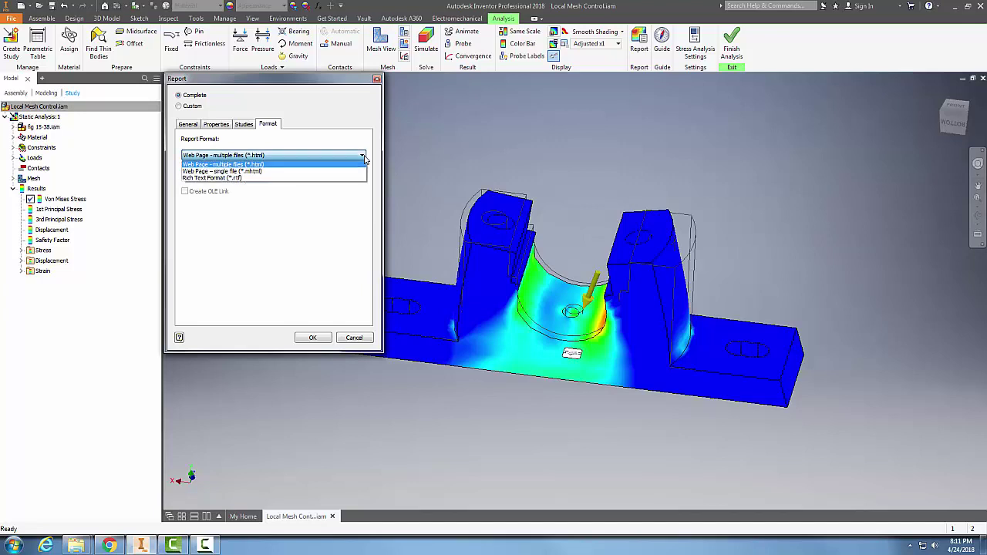
pyautogui.click(215, 178)
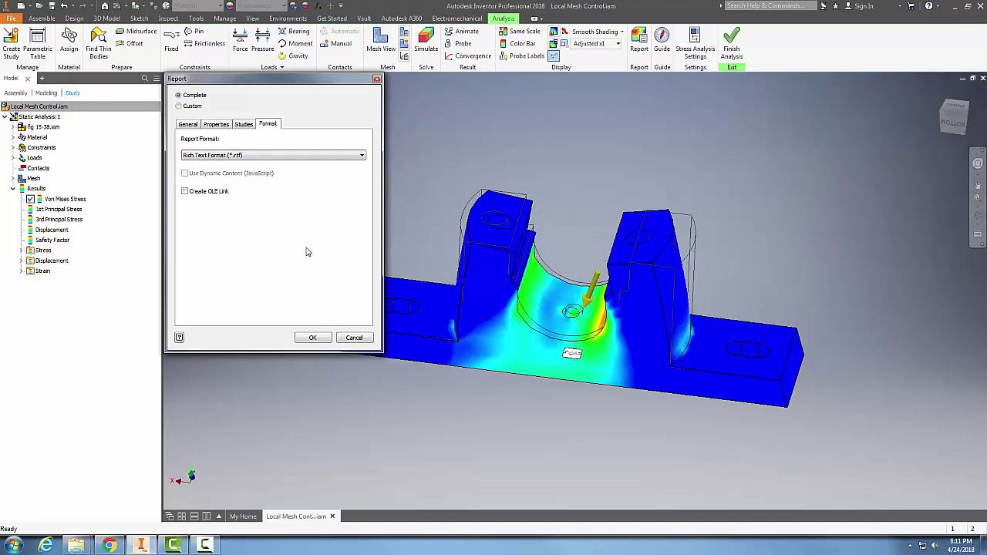
# Confirm the Report dialog to generate the stress analysis report.
pyautogui.click(313, 338)
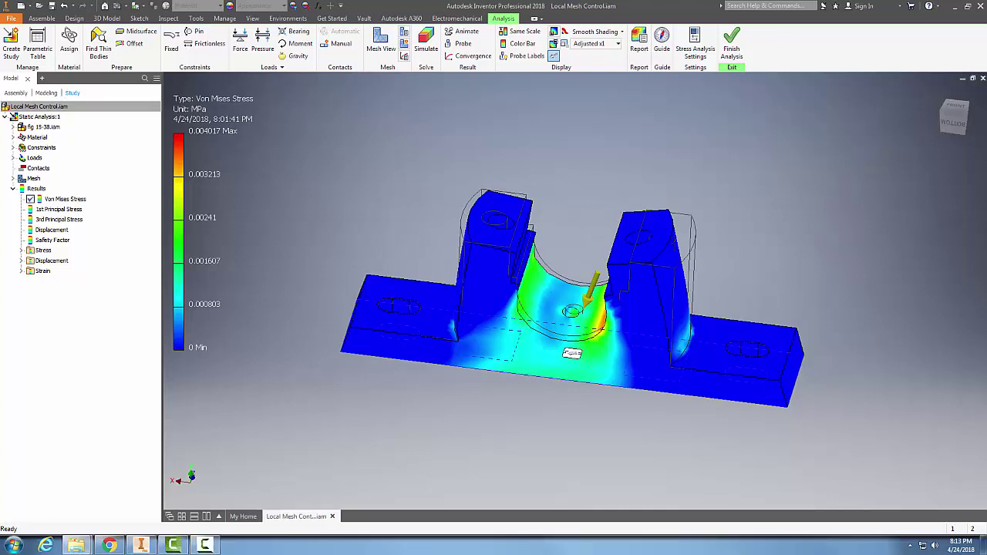
# Locate 'Stress Analysis Report 4_24_2018 Youtube Video.rtf' at the bottom of the Chapter15 folder in Explorer.
pyautogui.moveTo(986, 17); pyautogui.dragTo(537, 40)
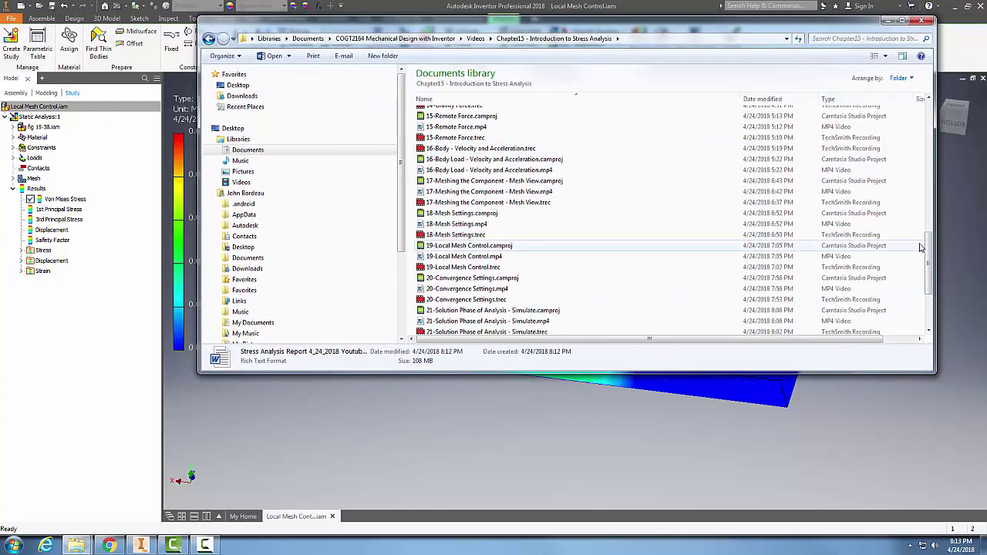
pyautogui.scroll(-4, 695, 304)
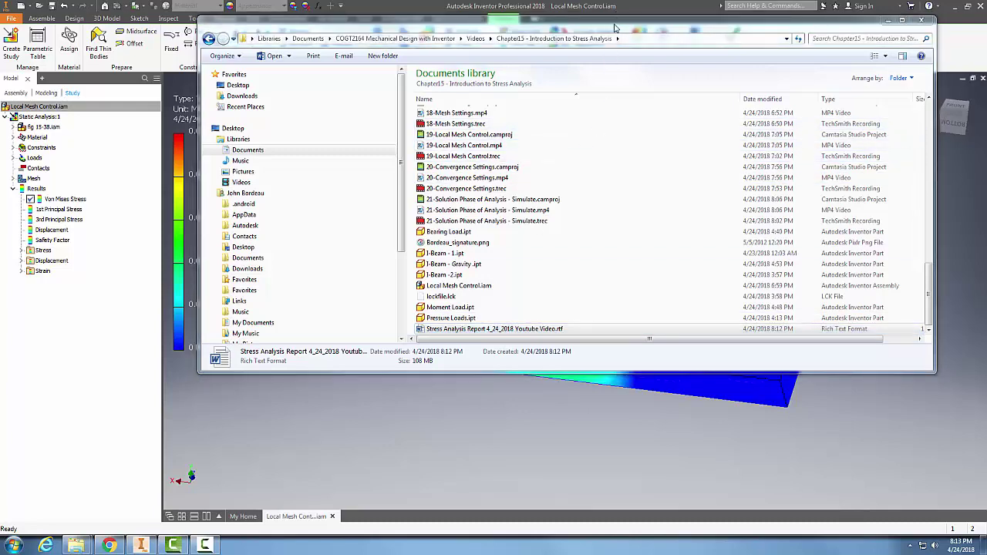
pyautogui.moveTo(617, 24); pyautogui.dragTo(755, 92)
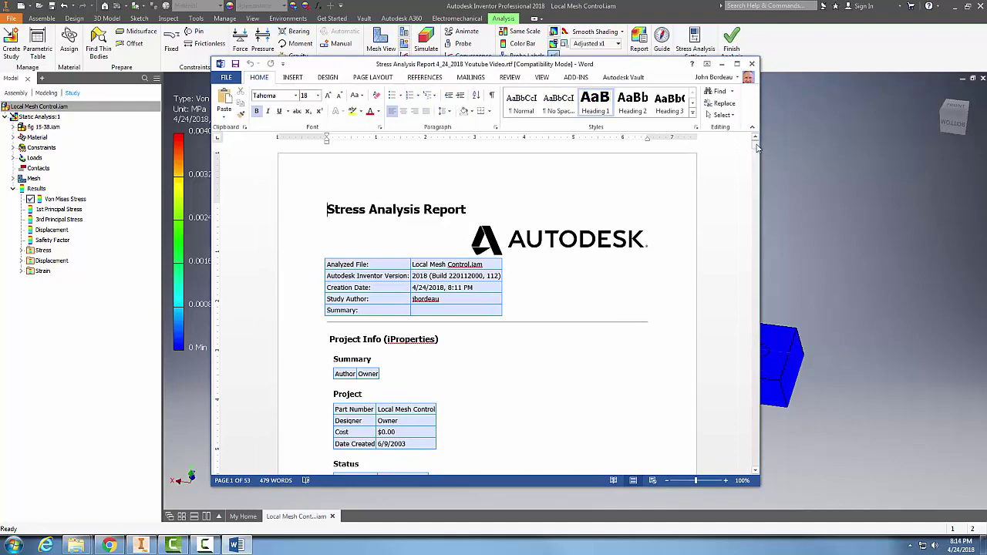
# Scroll the Word report to page 22 of 53, showing the Stress XZ result image.
pyautogui.moveTo(756, 145); pyautogui.dragTo(764, 234)
pyautogui.moveTo(764, 233); pyautogui.dragTo(763, 276)
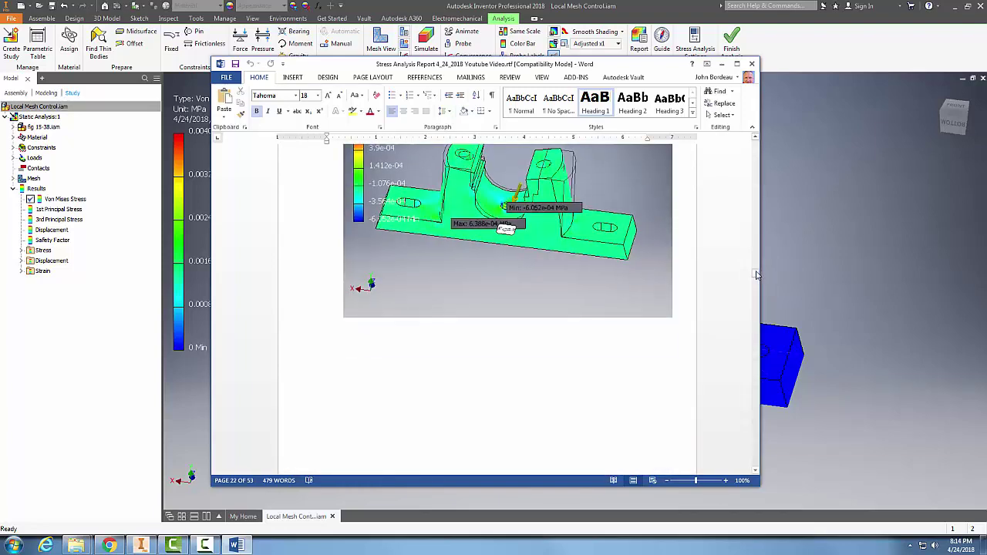